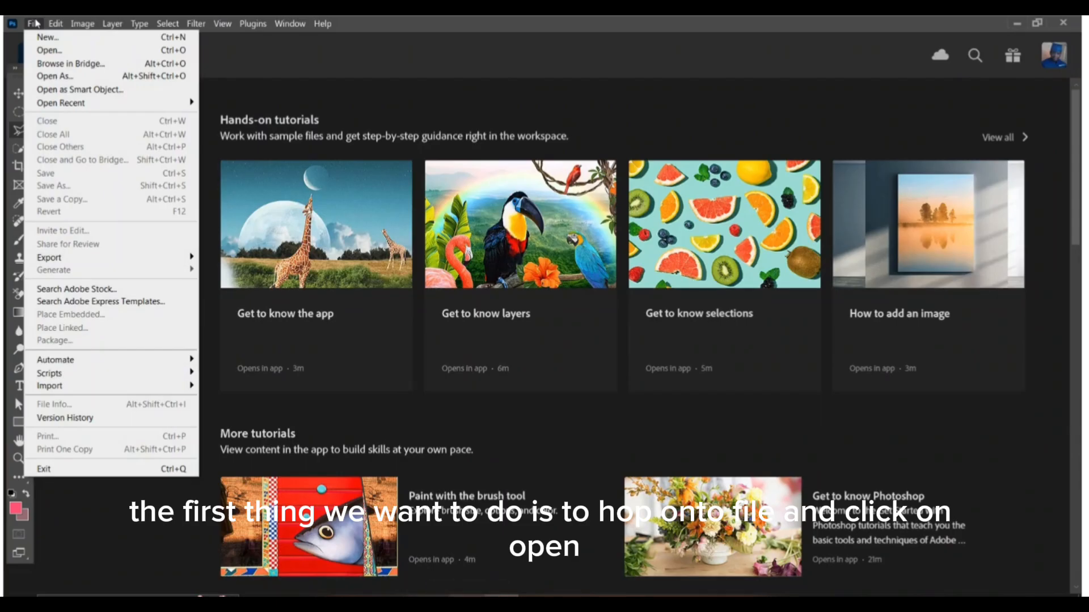
Step: Open the image WhatsApp Image 2025-01-07 at 06.59.04_c5aec957.jpg from the portrait folder on the Desktop
left_click(34, 23)
left_click(35, 23)
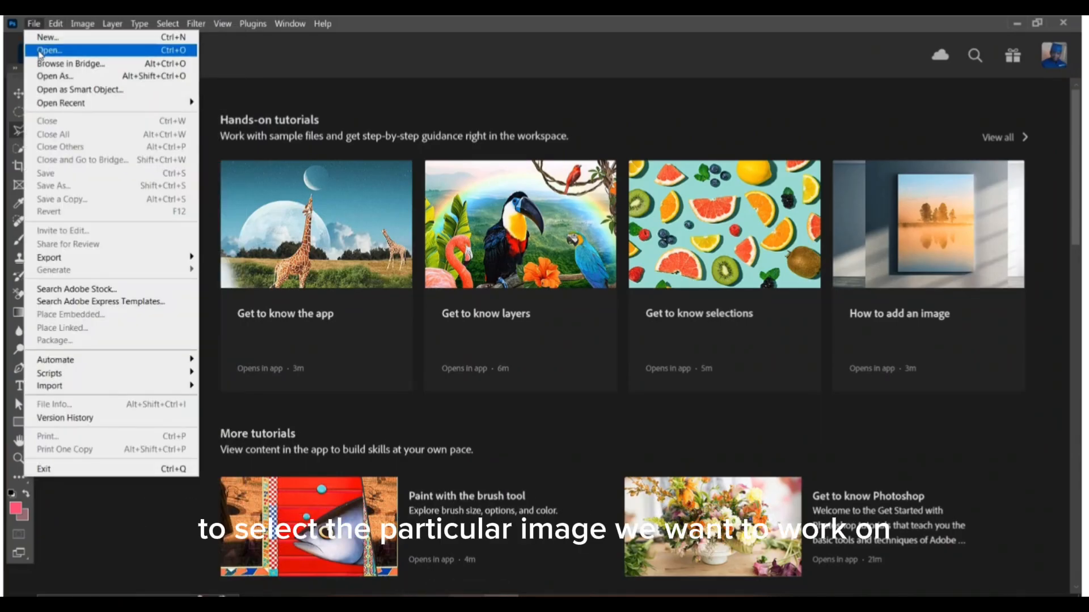
left_click(41, 50)
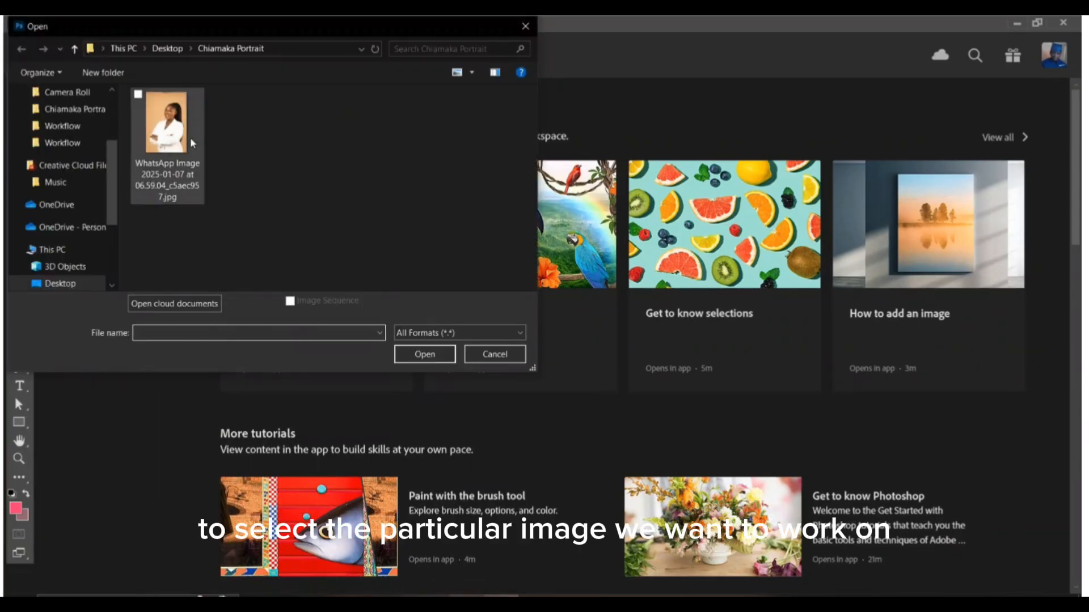
left_click(166, 128)
left_click(425, 354)
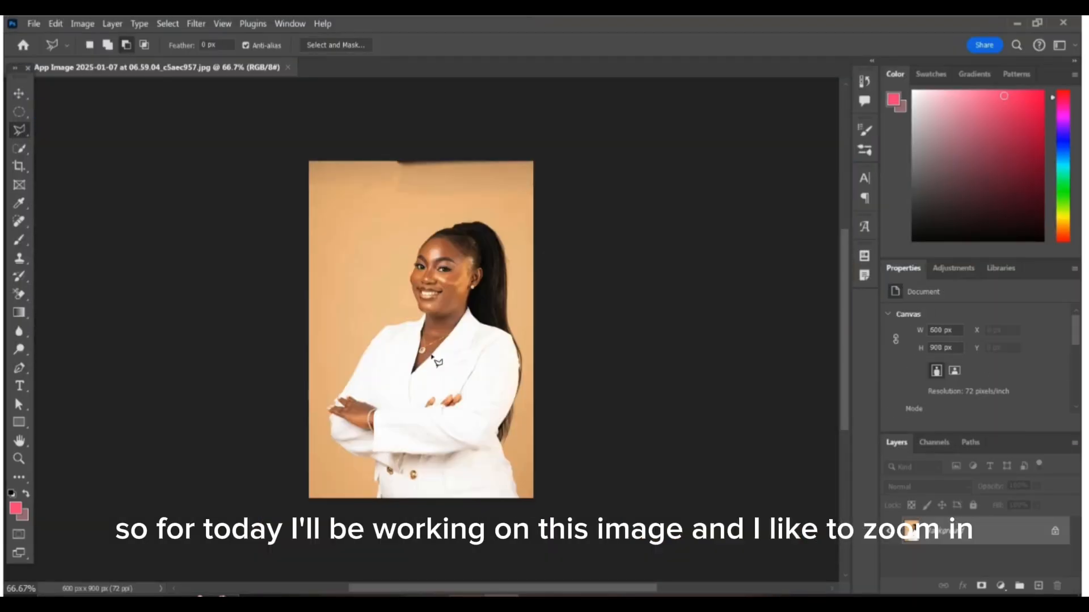
Step: Duplicate the Background layer and hide the original Background
left_click(19, 93)
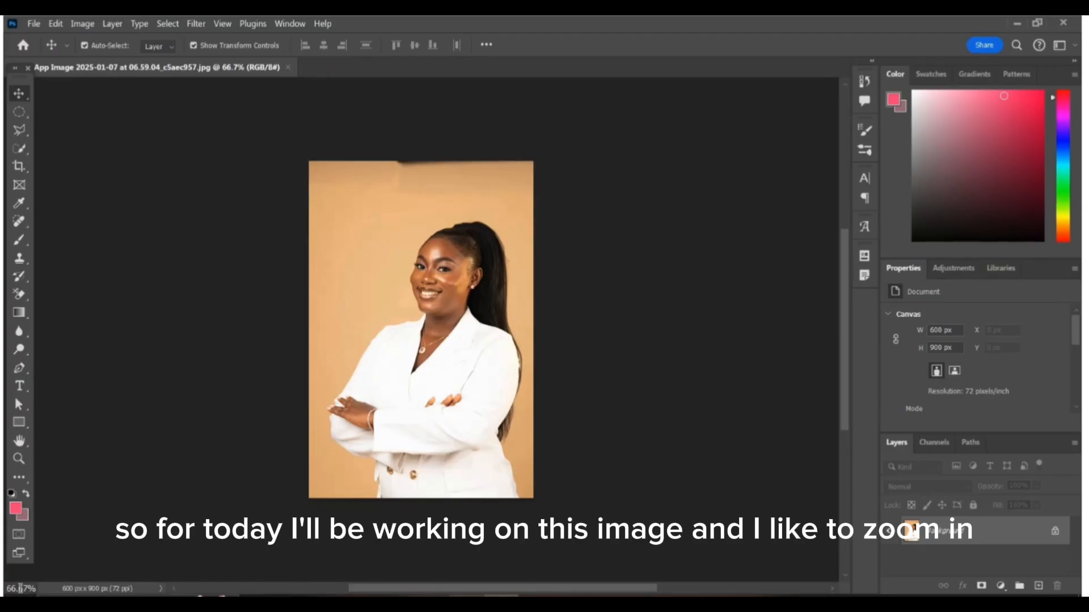
left_click(20, 589)
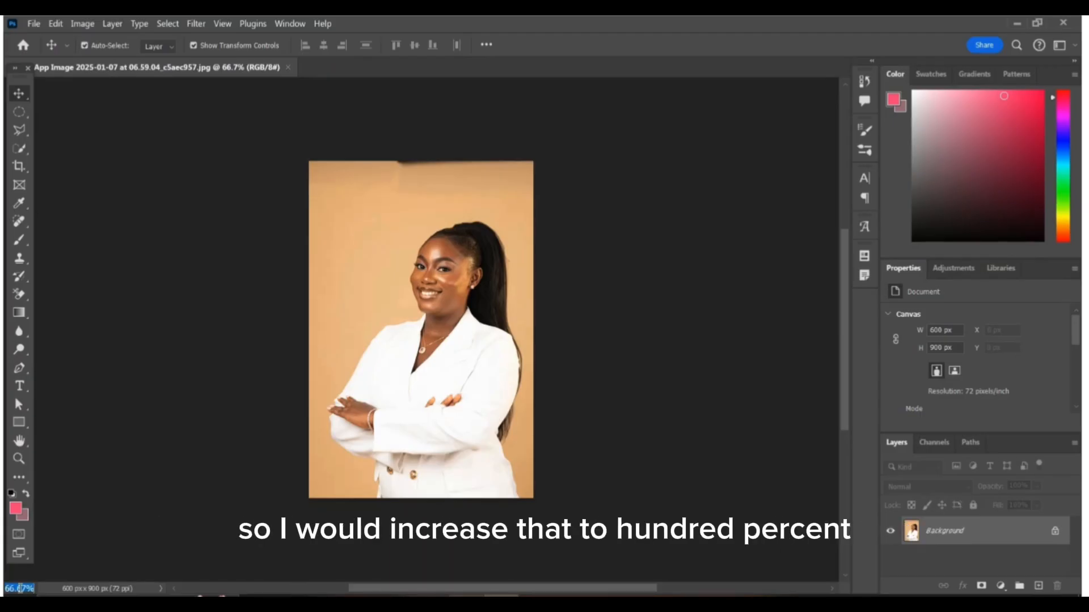
type("100")
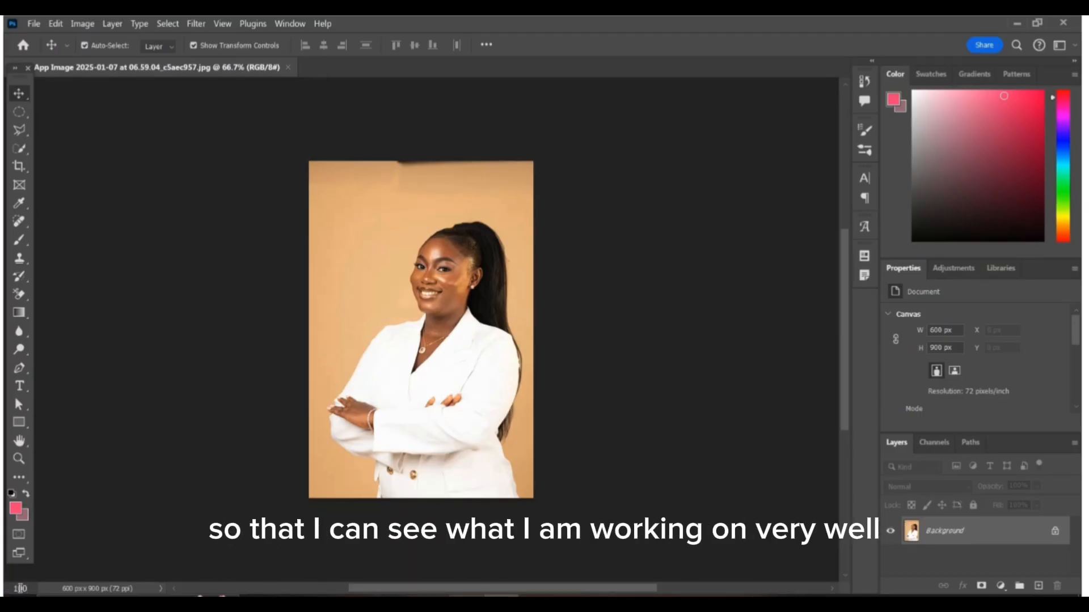
key("Return")
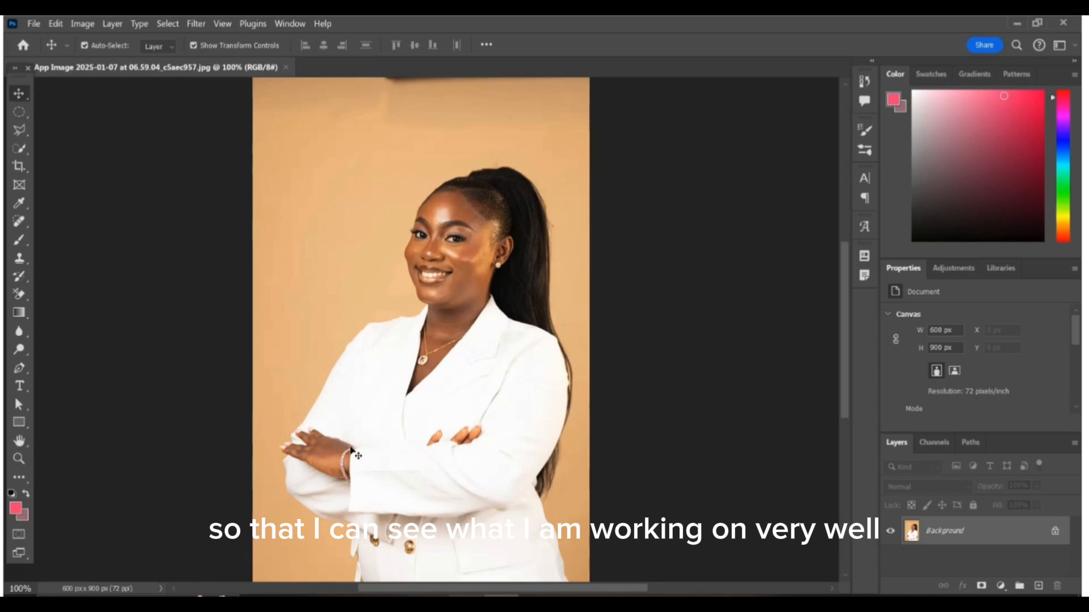
scroll(417, 336, "down", 2)
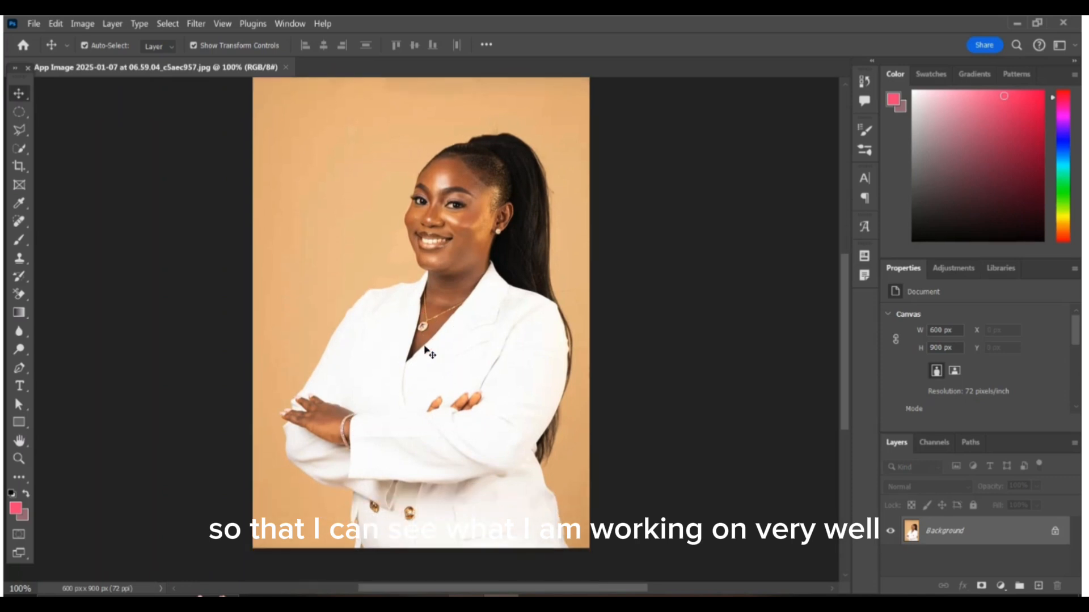
scroll(426, 350, "up", 1)
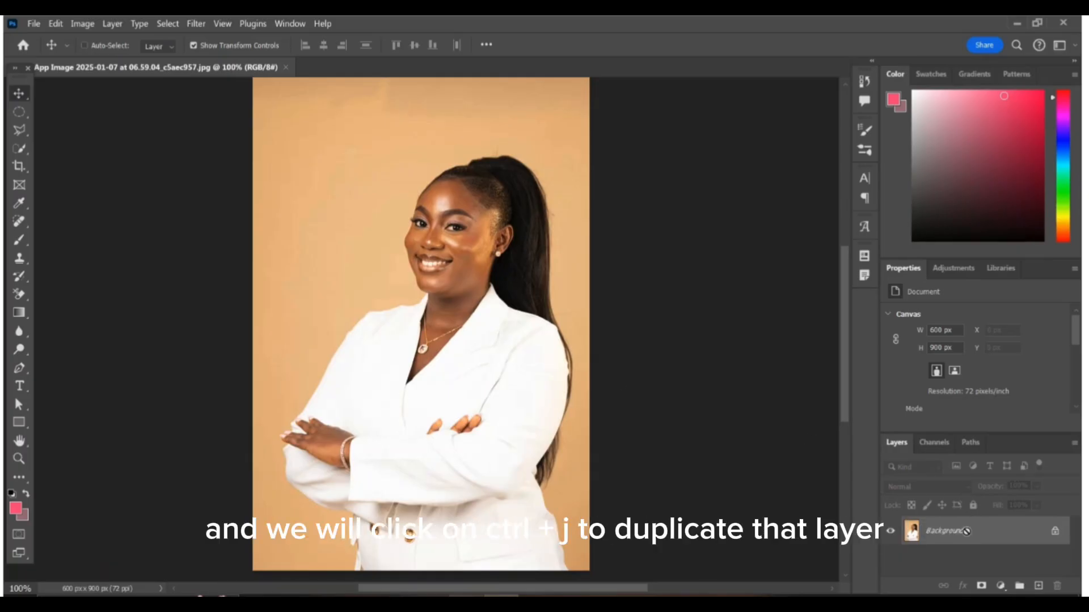
key("ctrl+j")
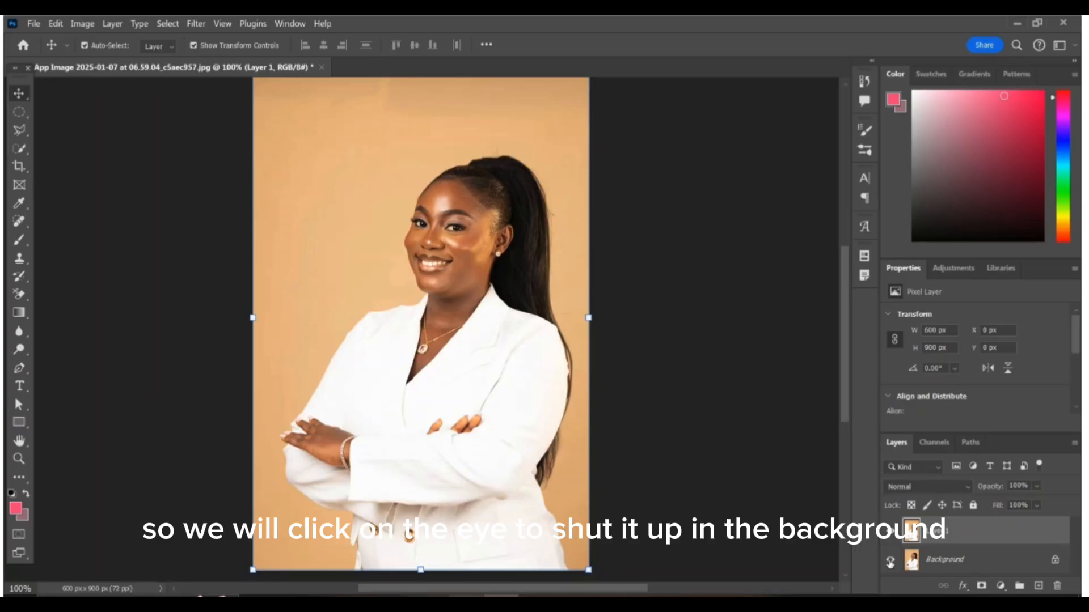
left_click(890, 562)
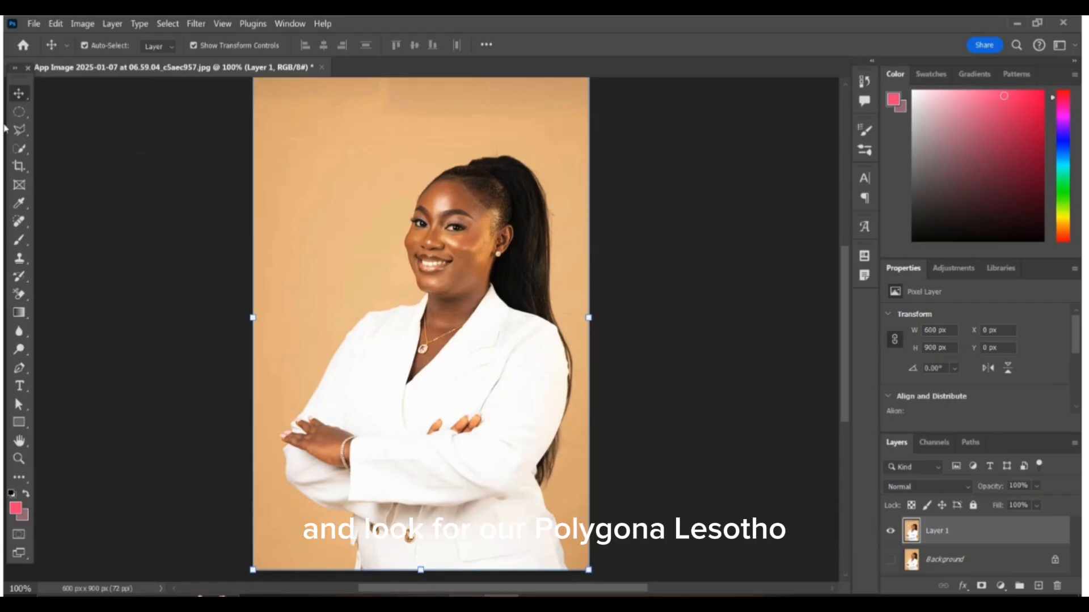
Step: Draw a rough closed selection around the woman with the Polygonal Lasso tool, leaving a margin of background
left_click_drag(20, 129, 130, 145)
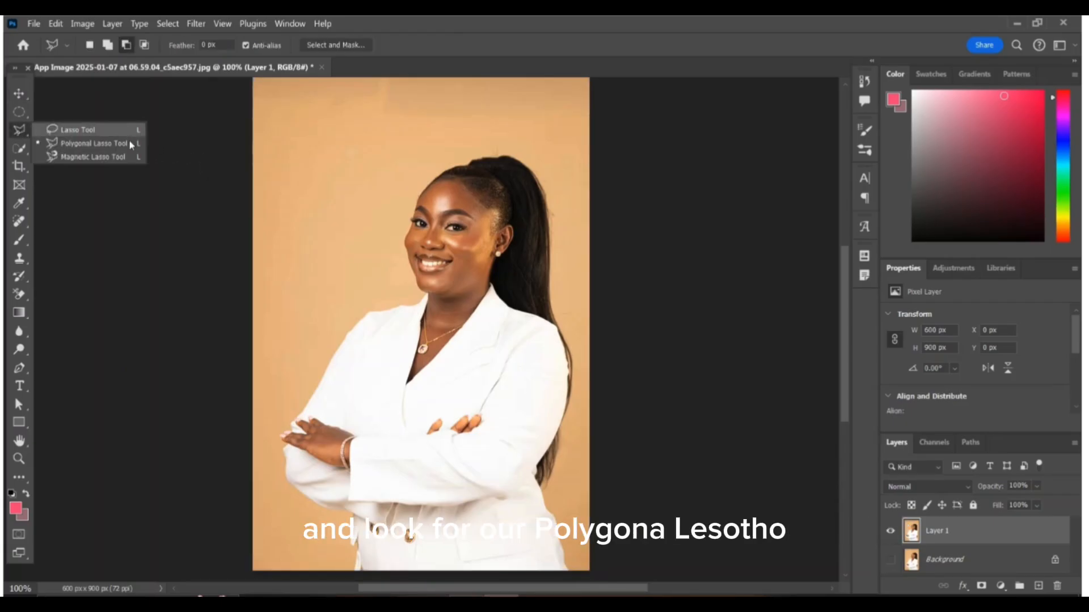
left_click(88, 145)
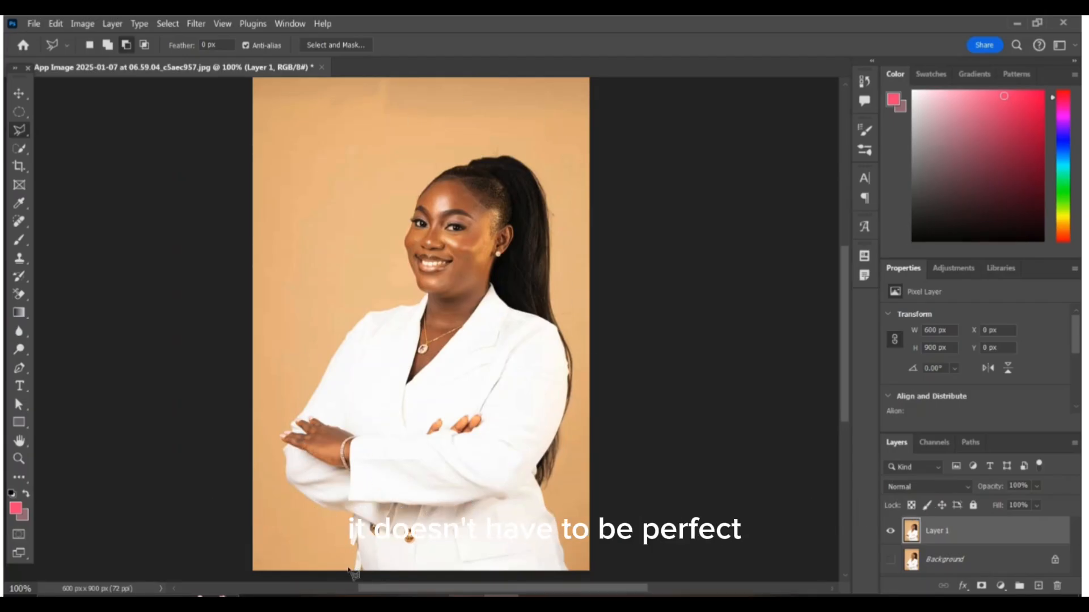
left_click(348, 568)
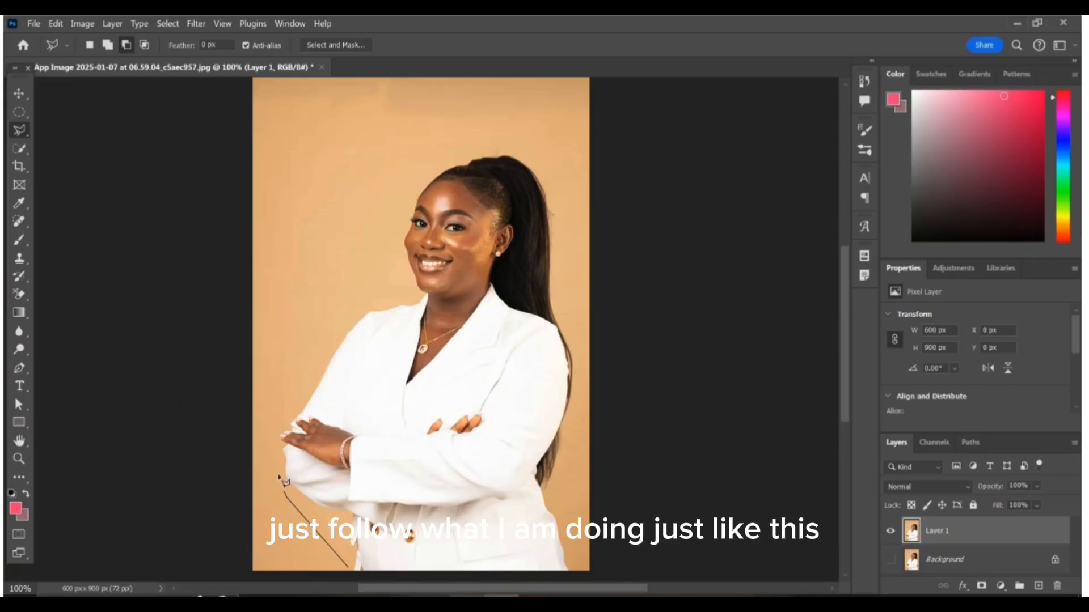
left_click(285, 492)
left_click(269, 446)
left_click(329, 333)
left_click(391, 288)
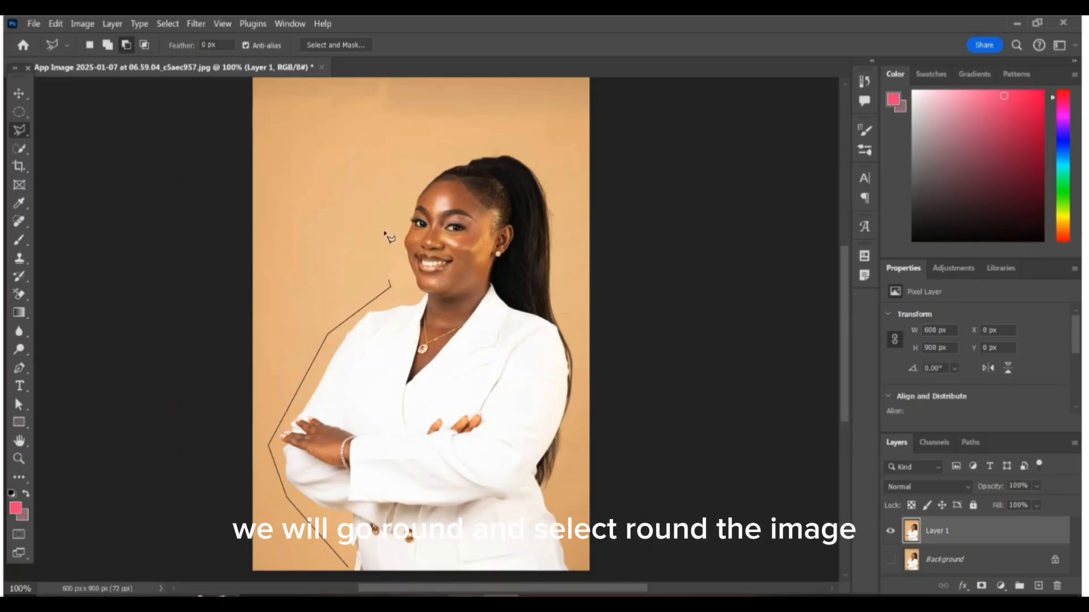
left_click(384, 207)
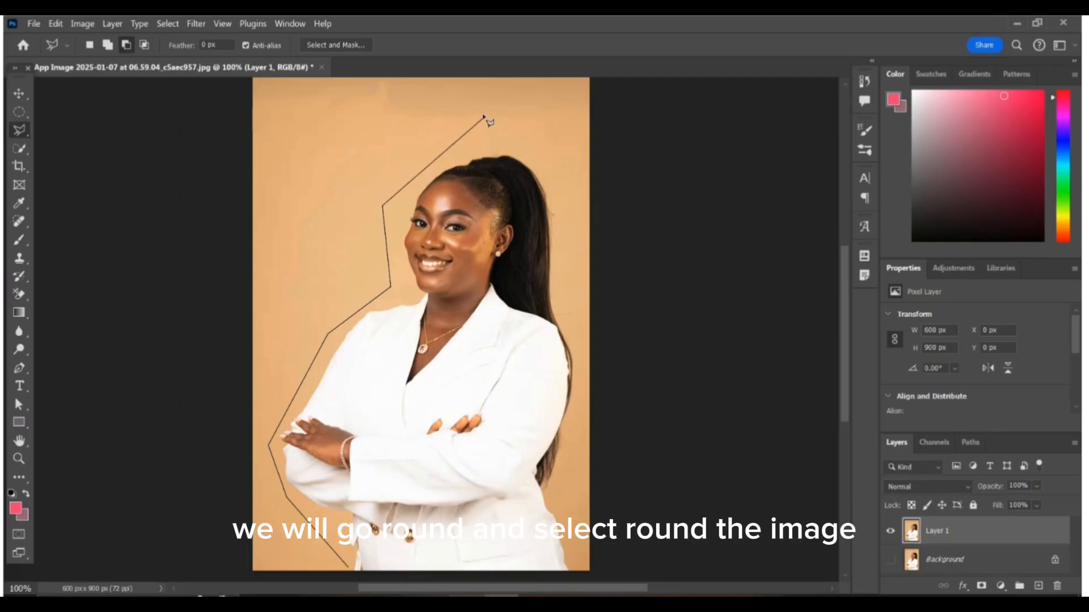
left_click(483, 116)
left_click(556, 154)
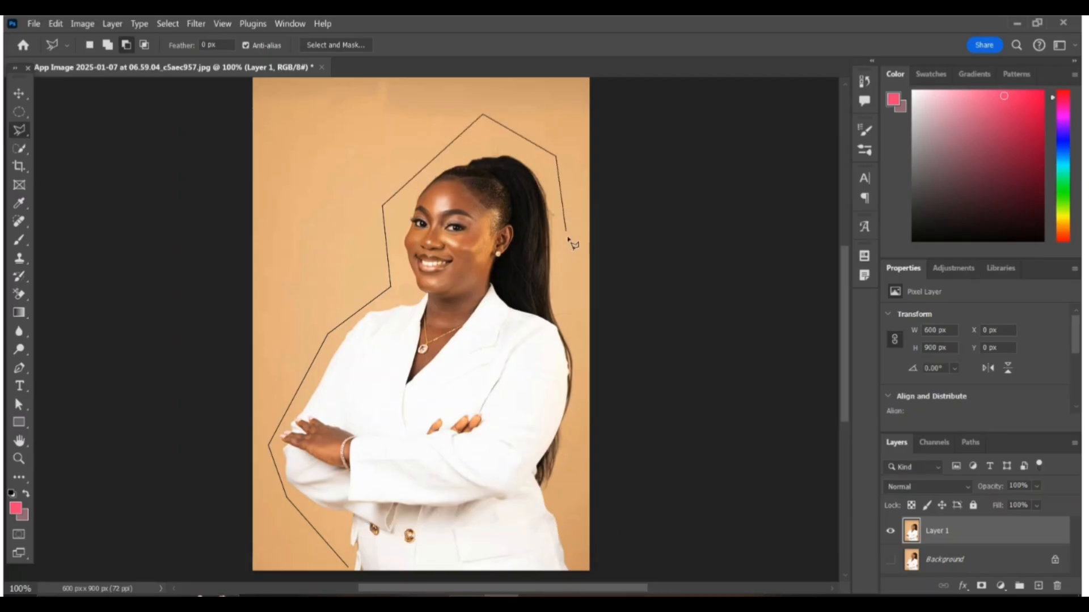
left_click(575, 278)
left_click(578, 358)
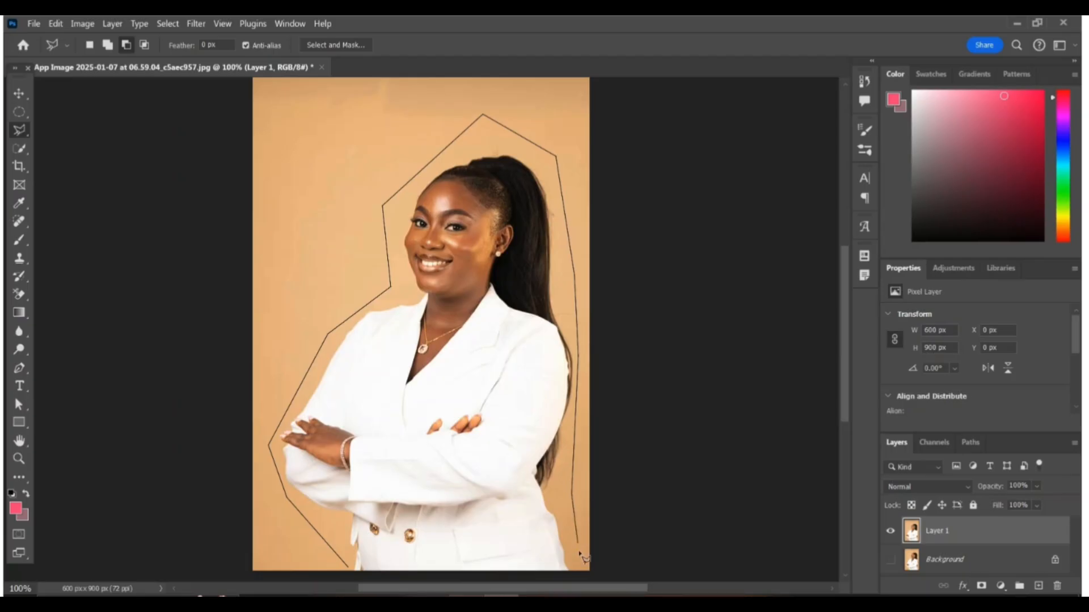
left_click(579, 570)
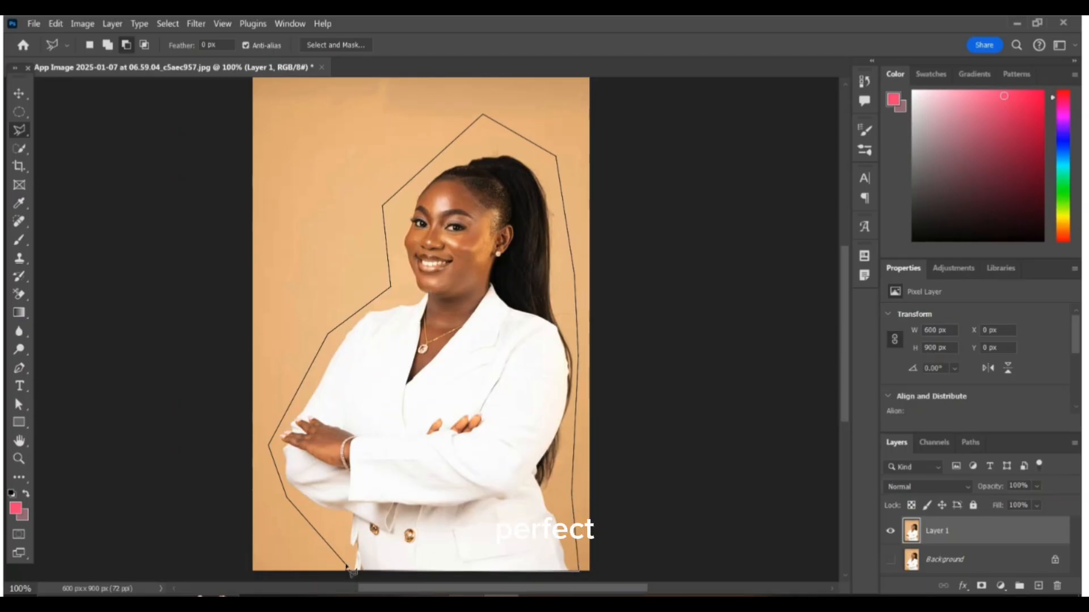
left_click(347, 568)
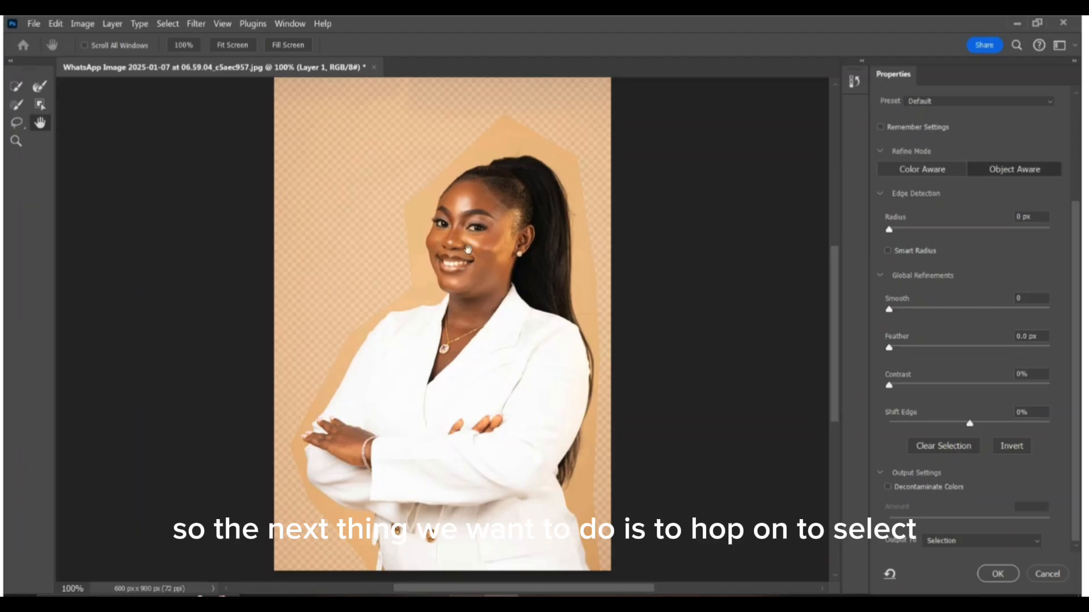
Step: Run Select Subject on the portrait, replacing the current rough selection with an automatic one of the woman
left_click(167, 24)
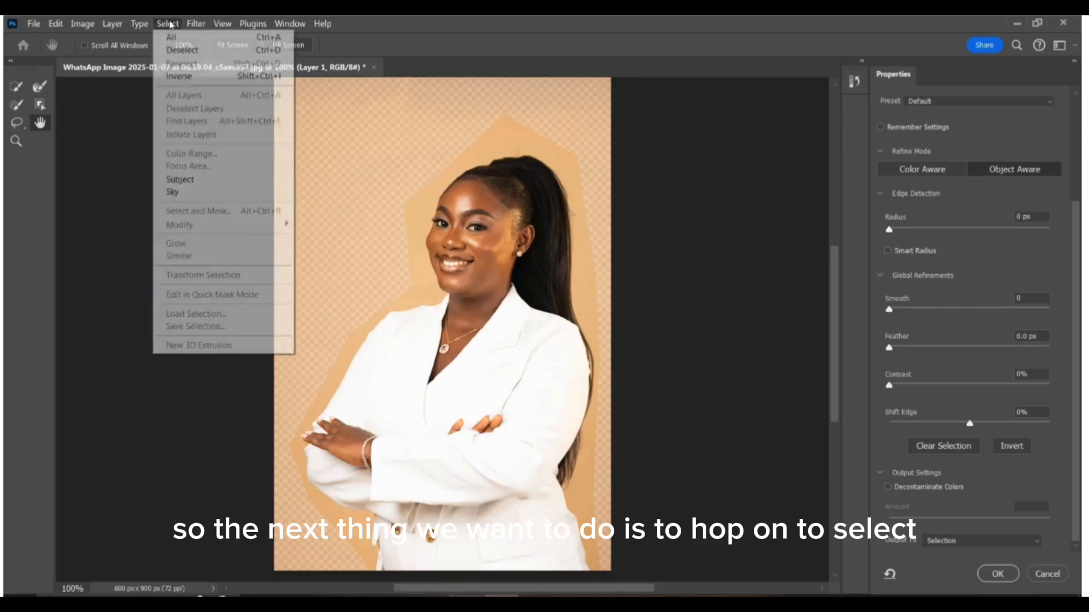
left_click(197, 181)
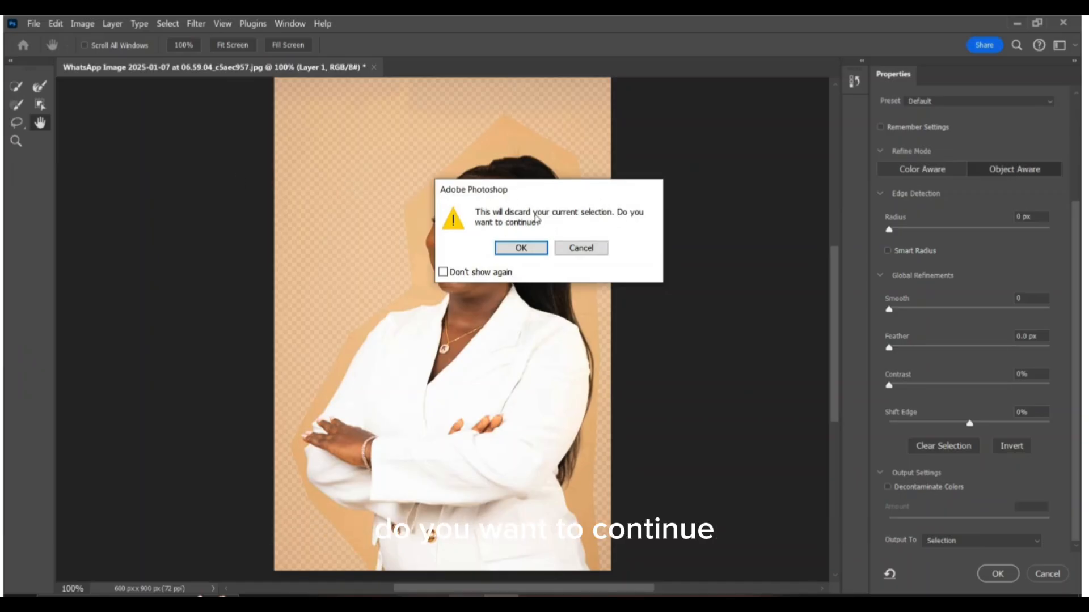
left_click(538, 249)
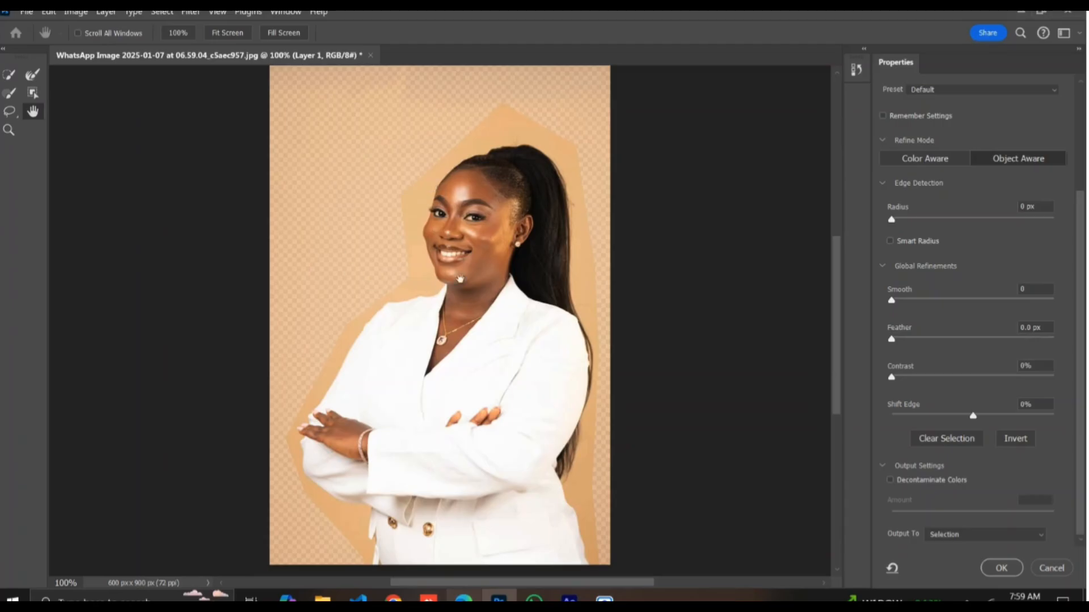
left_click(164, 12)
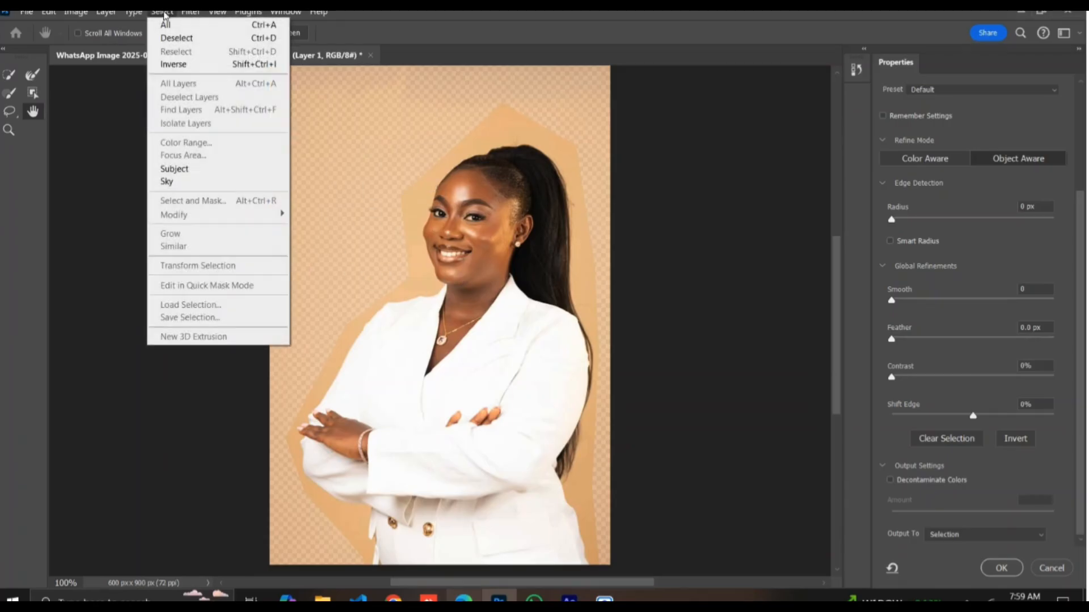
left_click(192, 174)
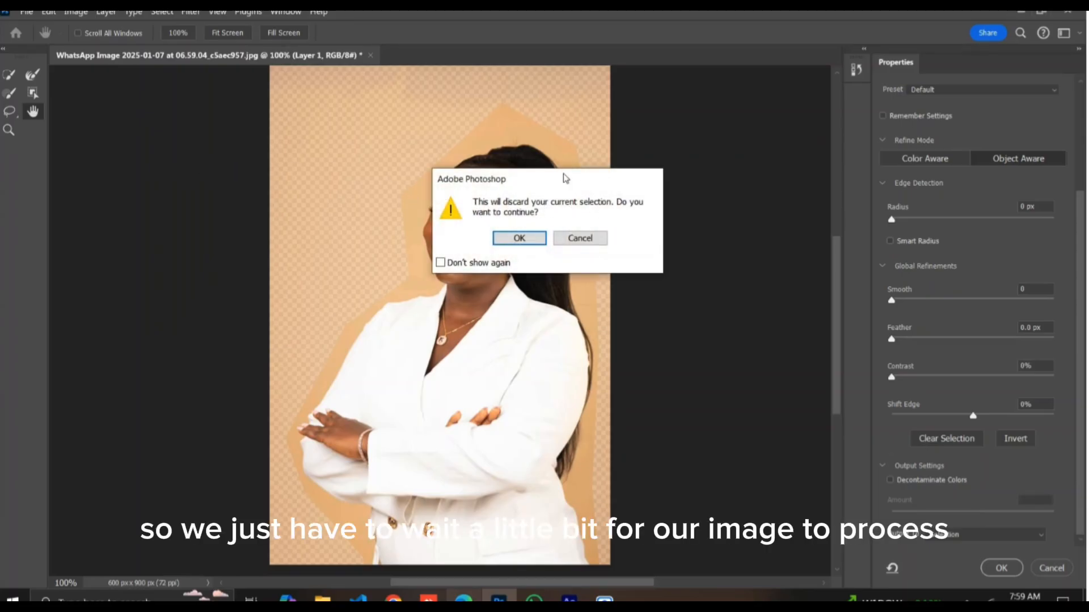
left_click(519, 239)
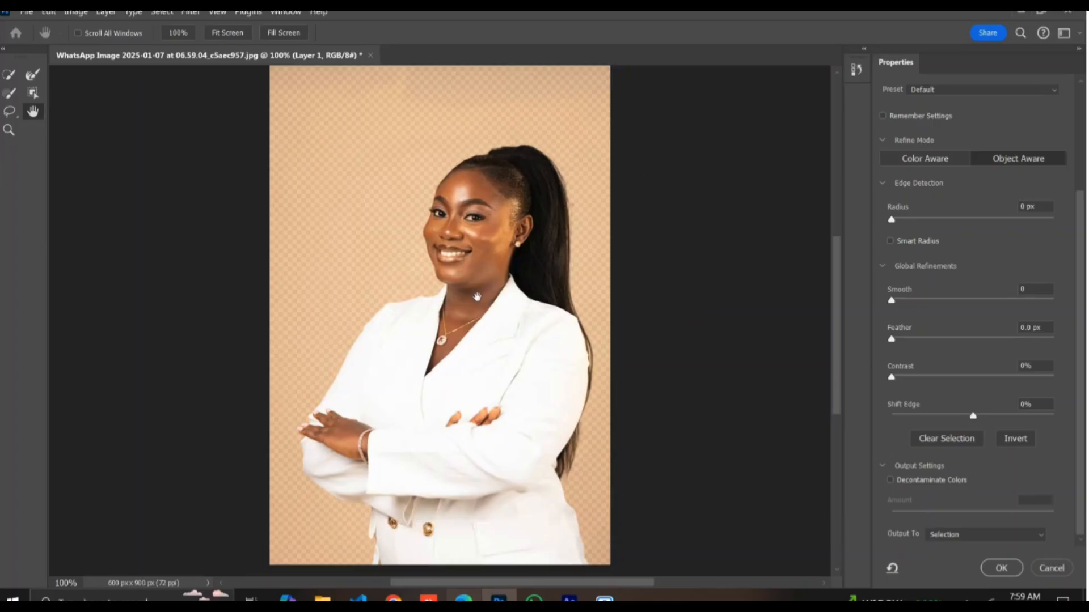
Step: Enable Decontaminate Colors at 100% and output the selection to a new layer with layer mask
scroll(477, 297, "down", 2)
scroll(477, 297, "up", 2)
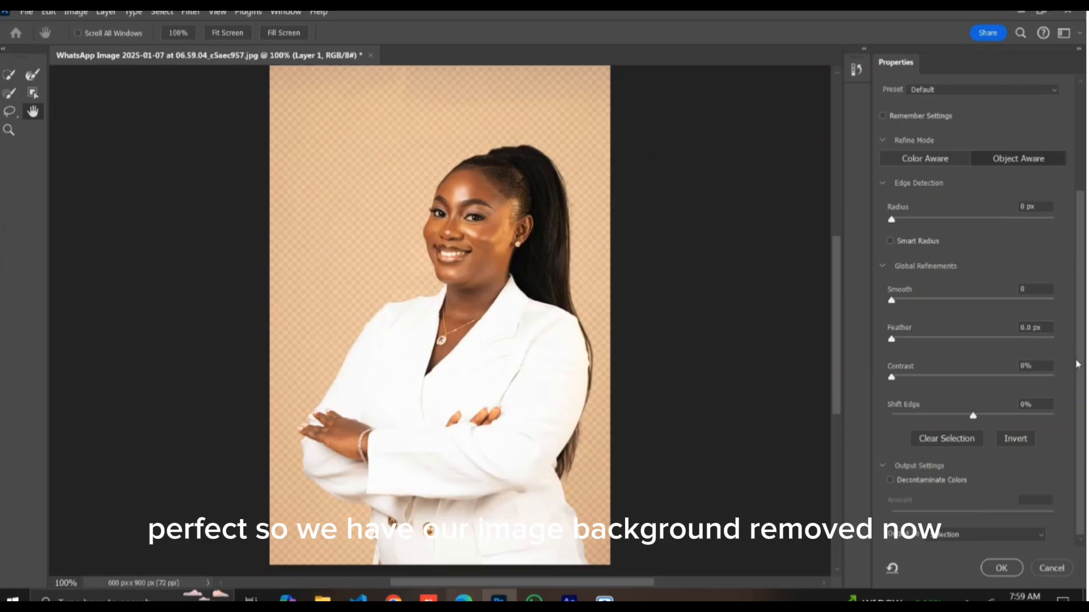
scroll(1032, 226, "up", 2)
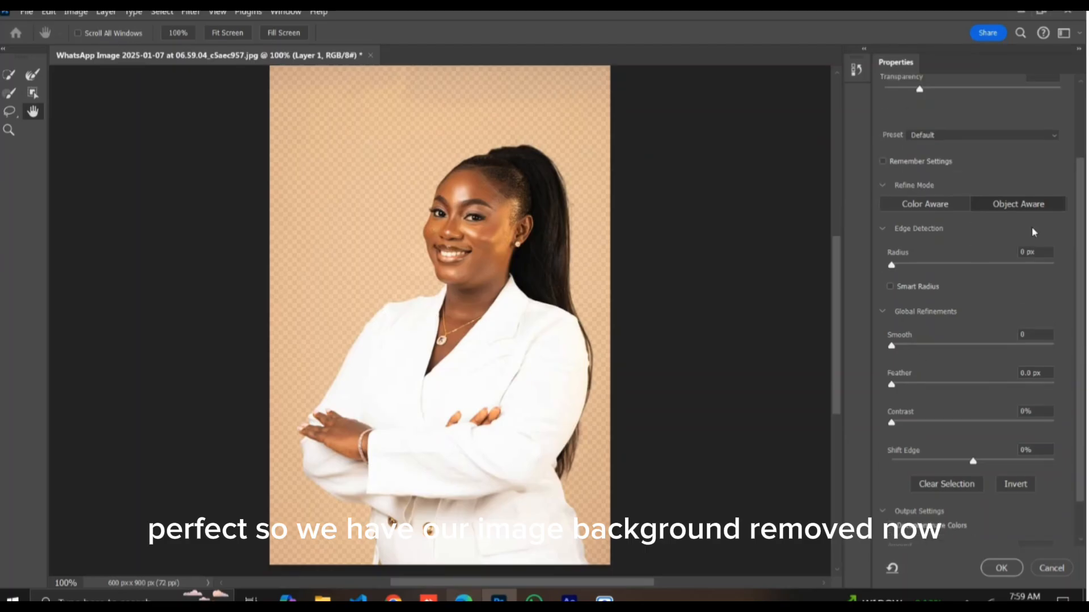
scroll(1032, 227, "down", 2)
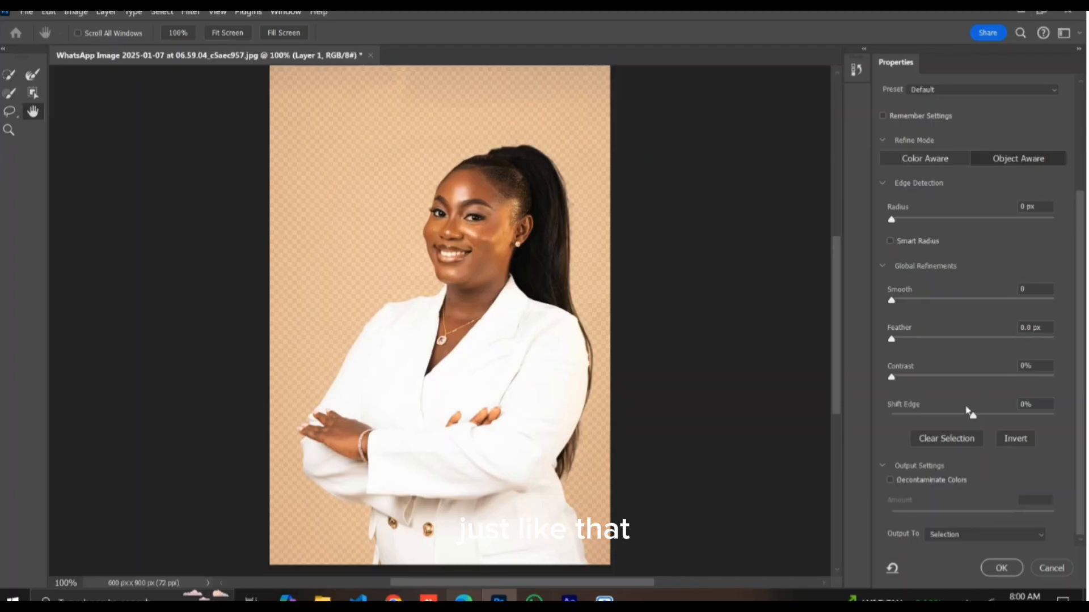
left_click(890, 481)
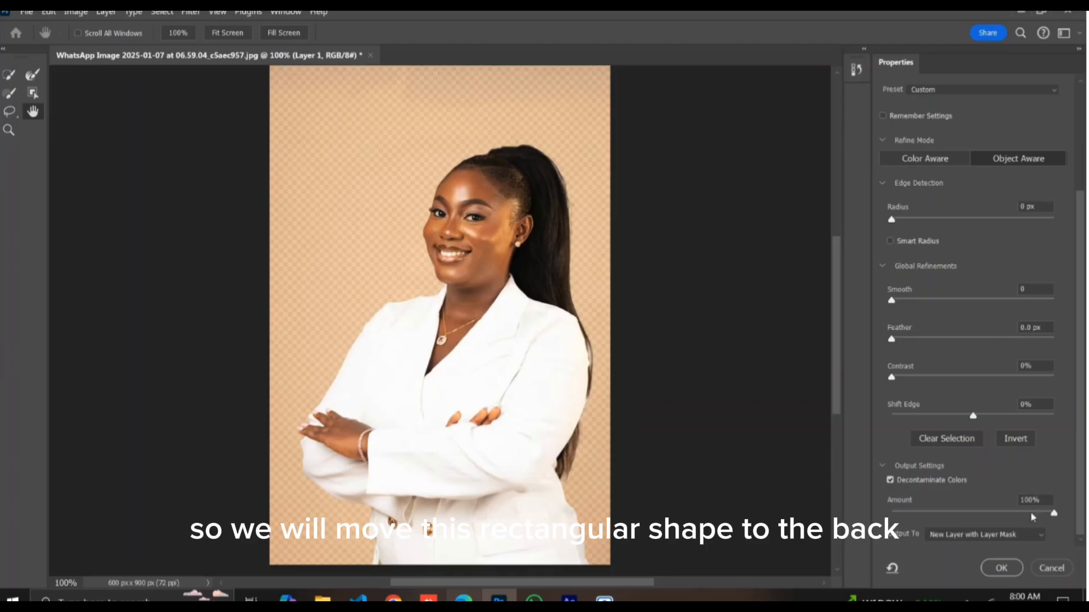
left_click(999, 575)
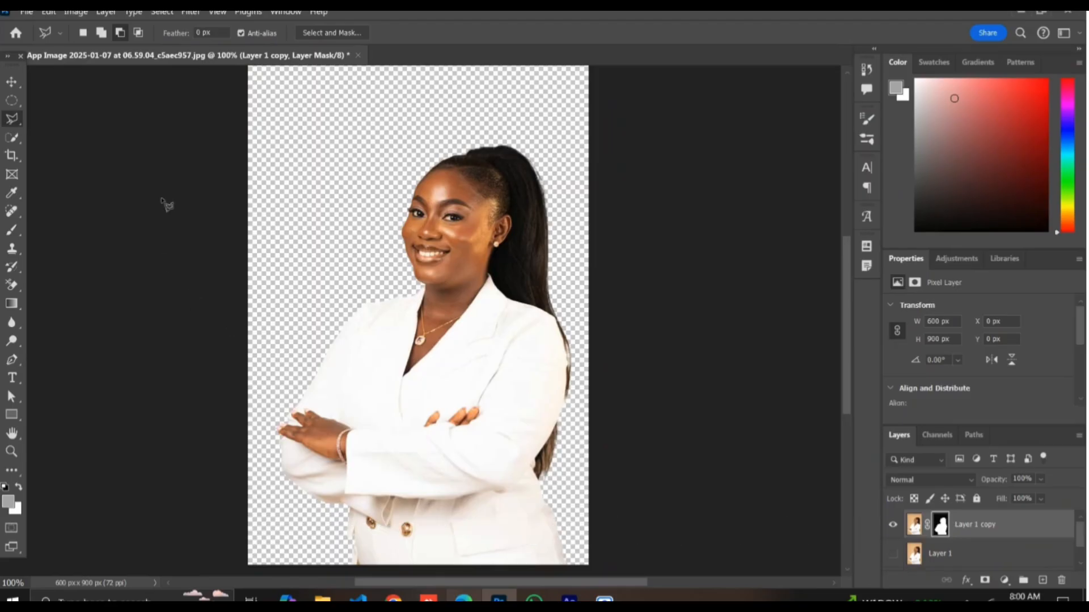
Step: Draw a magenta-filled rectangle without stroke covering the canvas, about 602 × 876 px
left_click(13, 82)
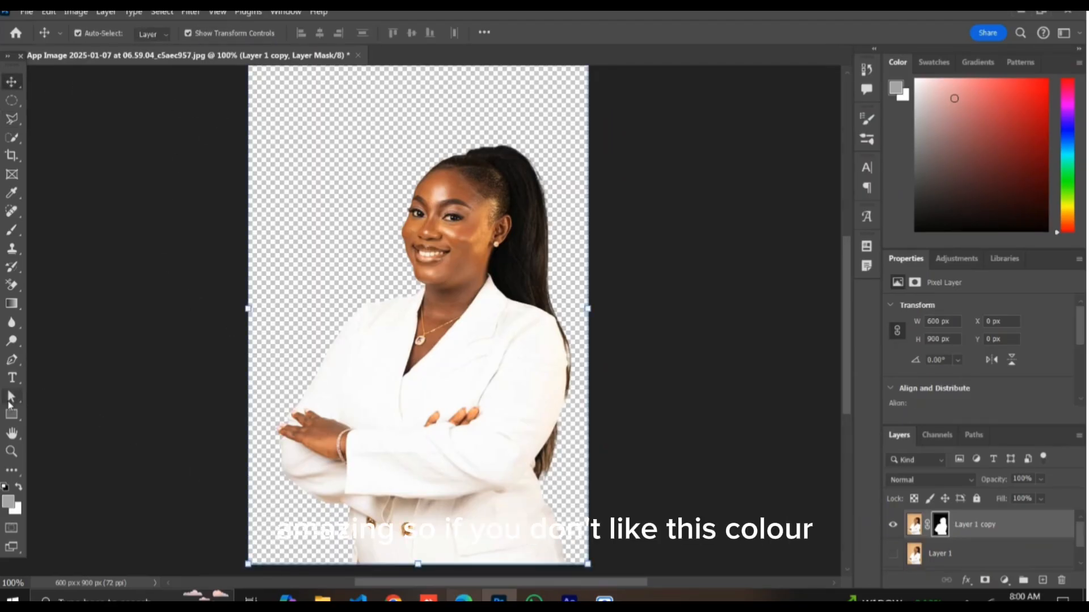
left_click(11, 416)
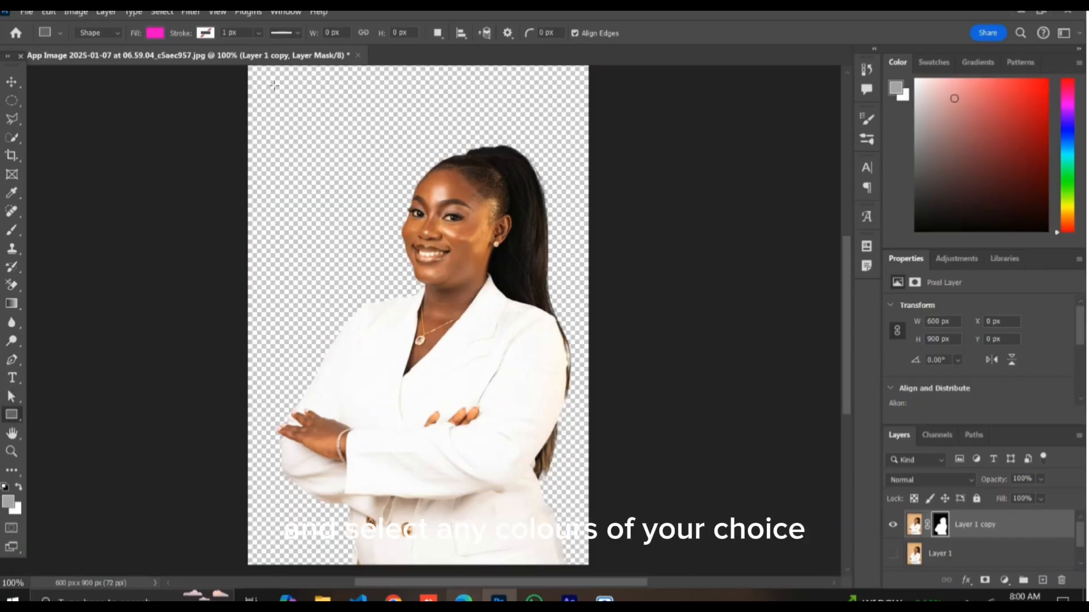
left_click_drag(249, 67, 592, 566)
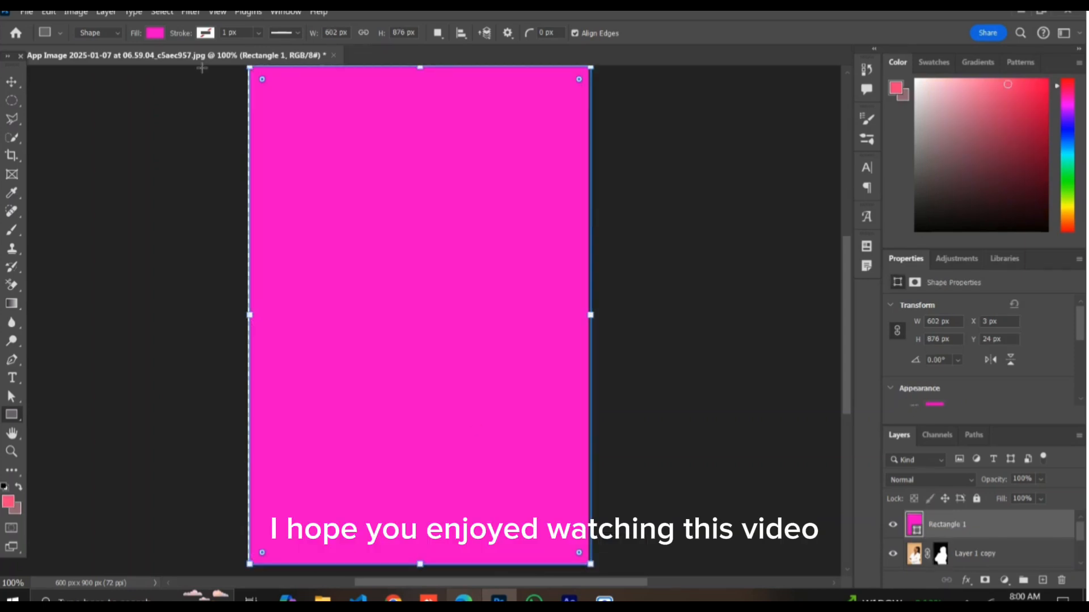
left_click(14, 87)
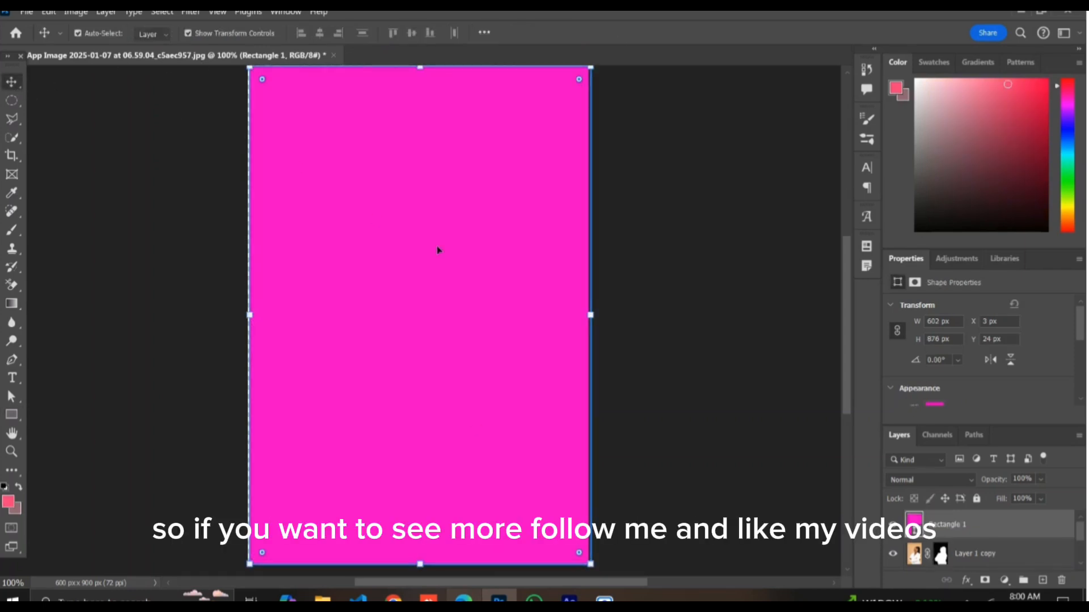
Step: Nudge the magenta rectangle horizontally to X -2 px and move its layer below the woman's masked cut-out layer
key("Left")
key("Left")
key("Left")
key("Left")
key("Left")
key("Left")
key("Left")
key("Left")
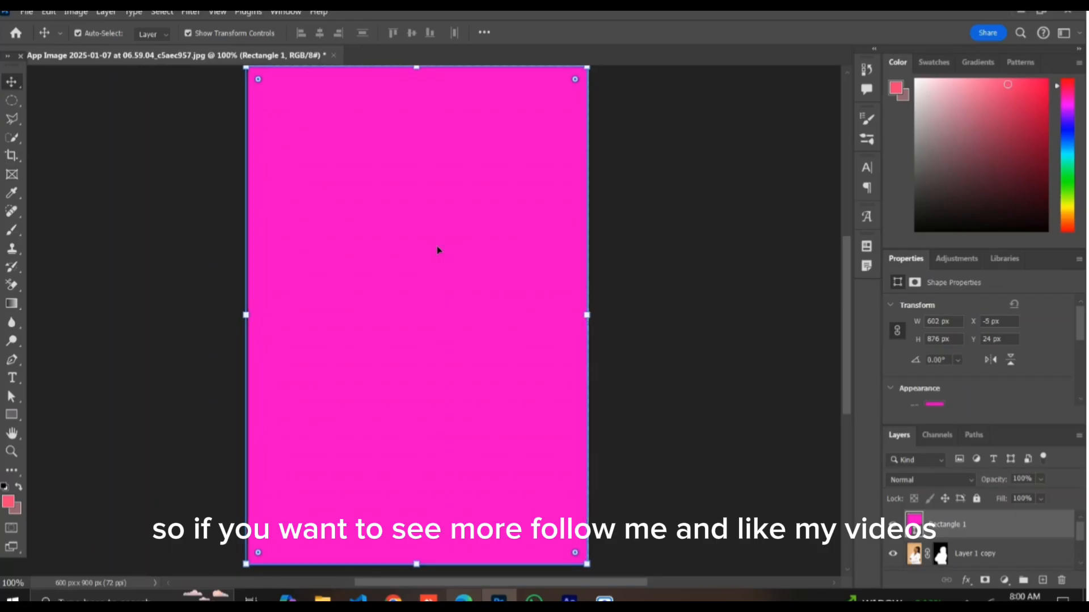
key("Right")
key("Right")
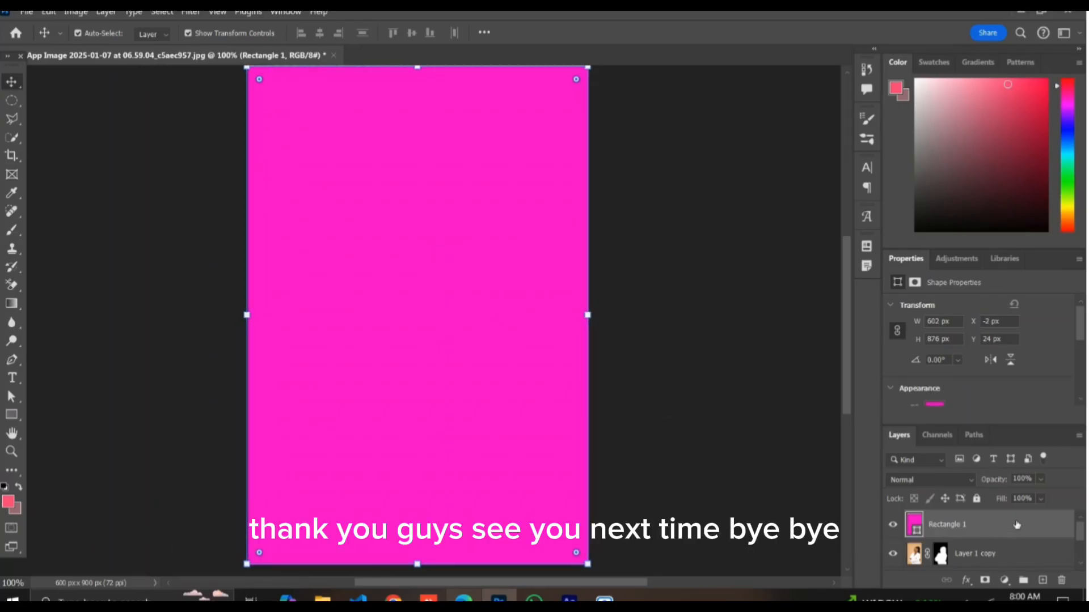
left_click_drag(1016, 525, 1016, 565)
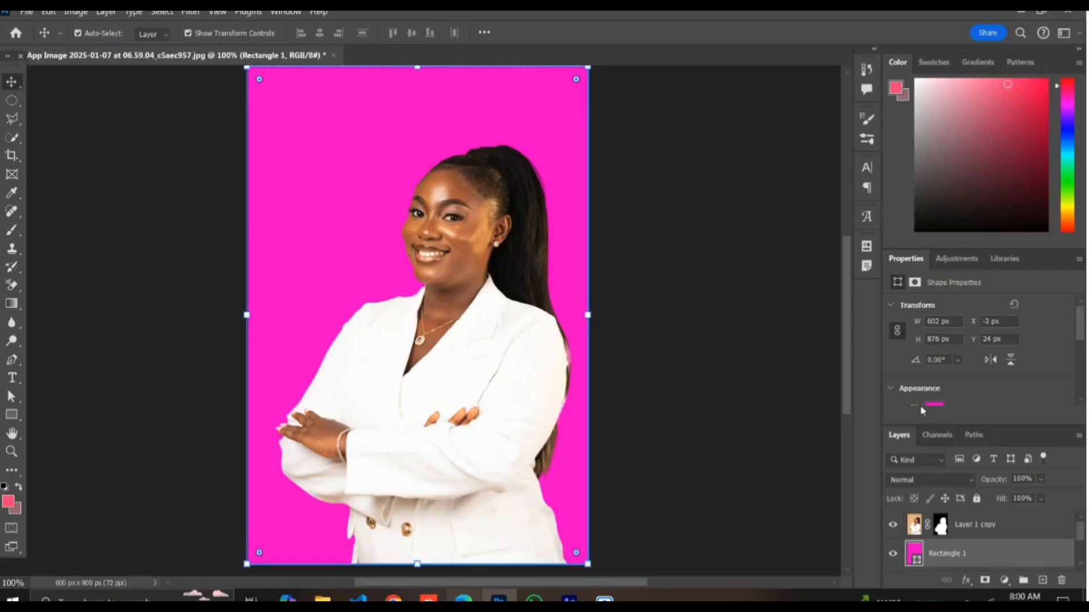
Step: Try light pink, coral, red, black, green, purple and dark green as the background rectangle's fill, finishing with dusty pink
left_click(944, 406)
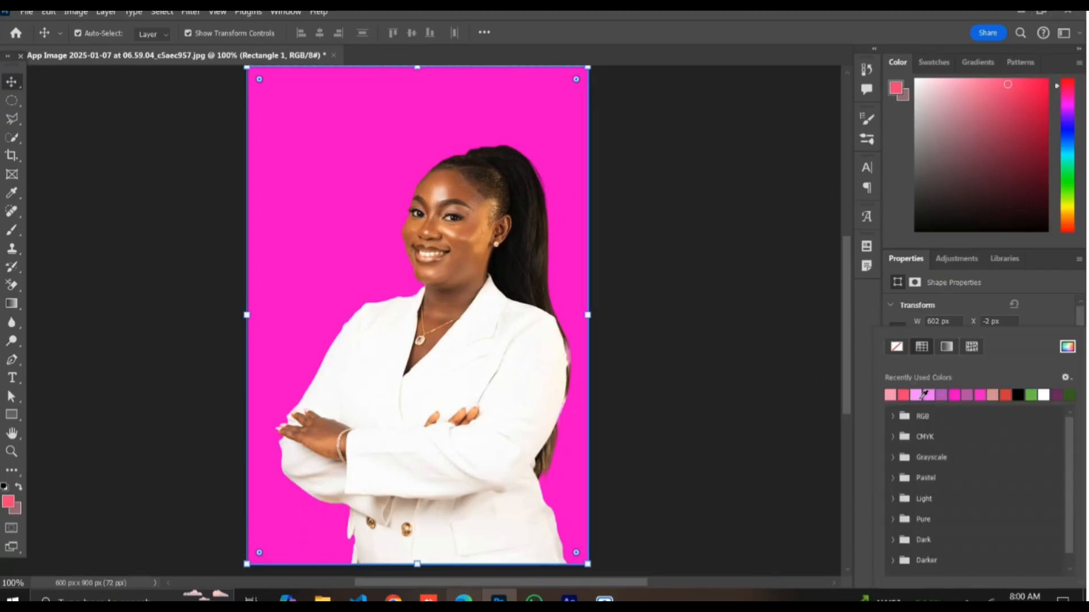
left_click(924, 394)
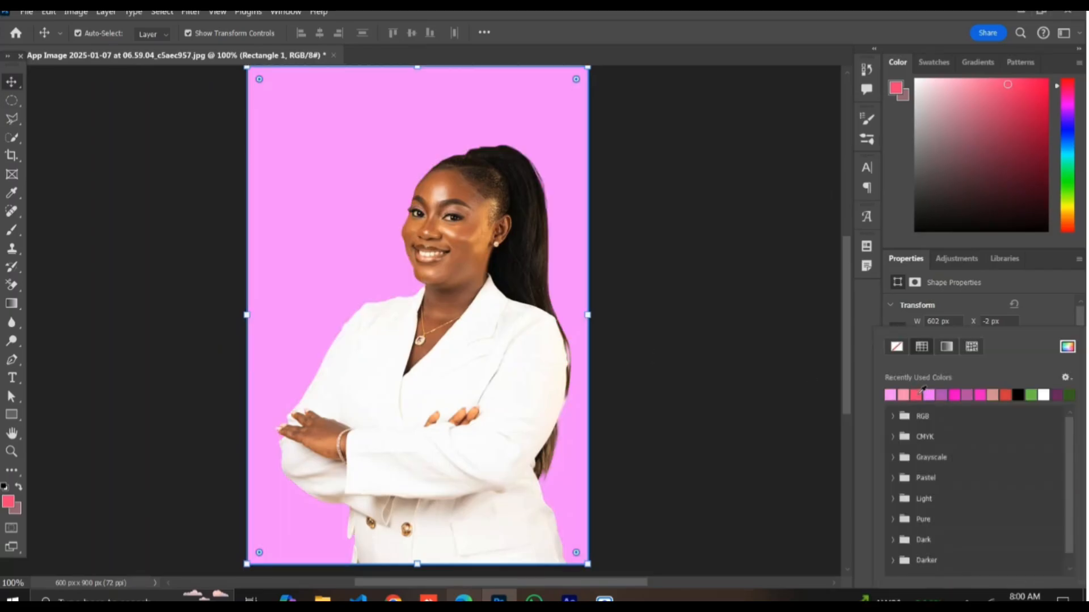
left_click(916, 396)
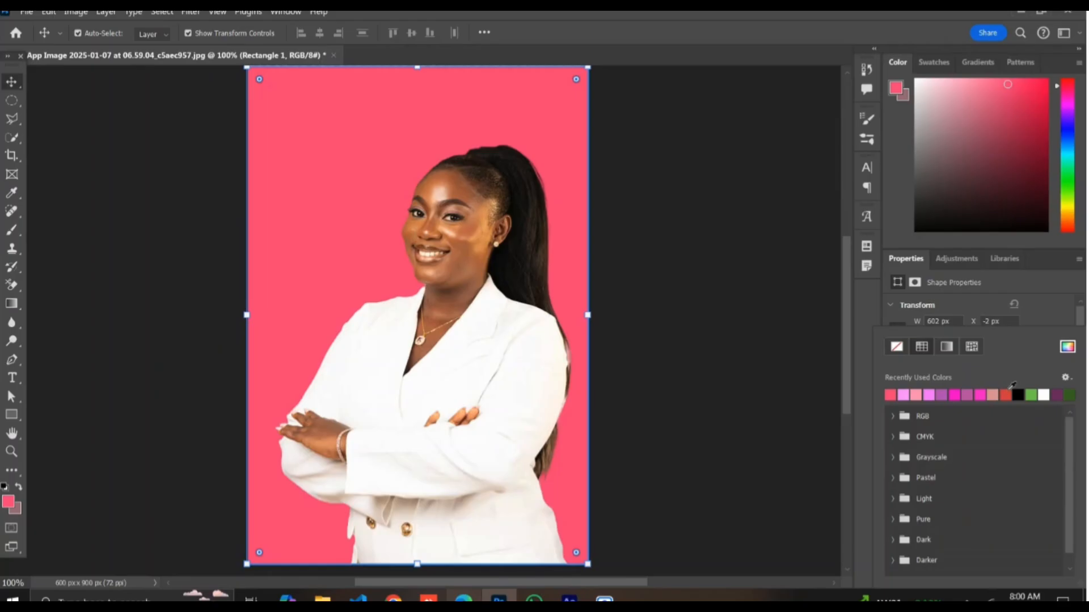
left_click(1005, 394)
left_click(1022, 395)
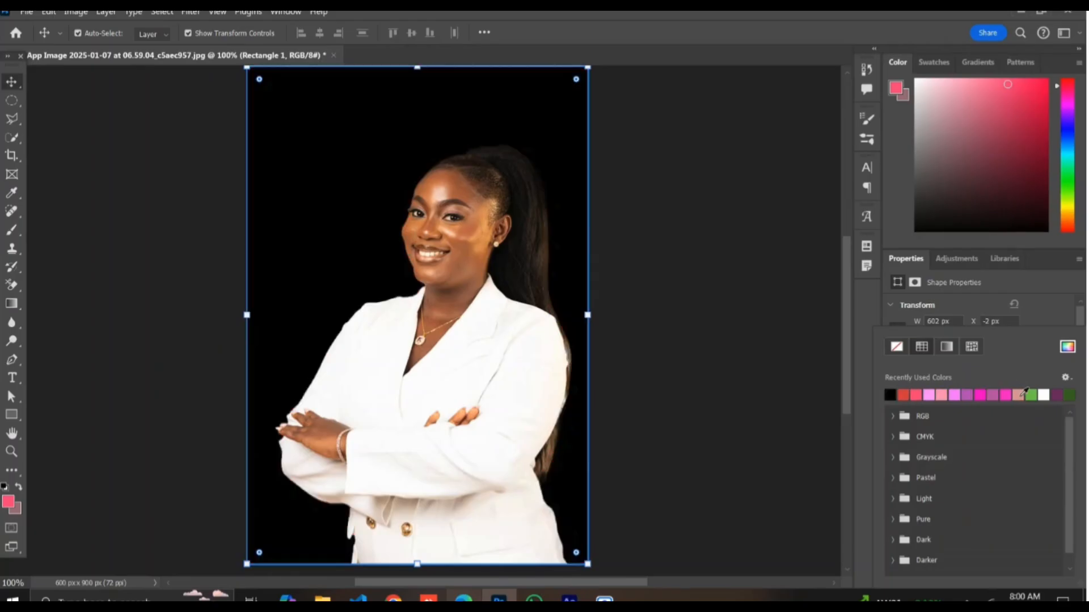
left_click(1032, 395)
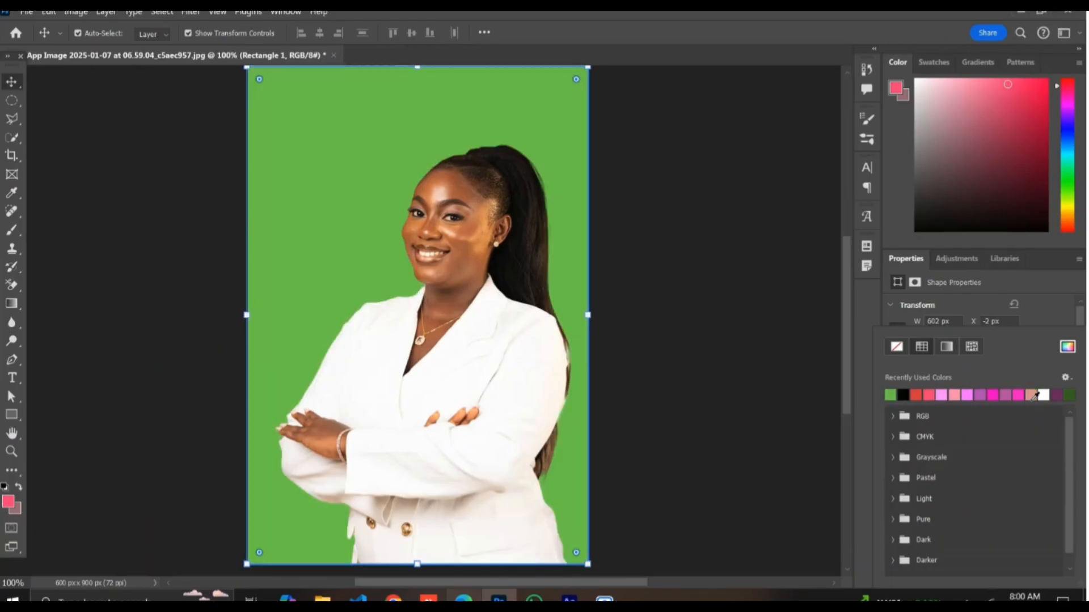
left_click(920, 394)
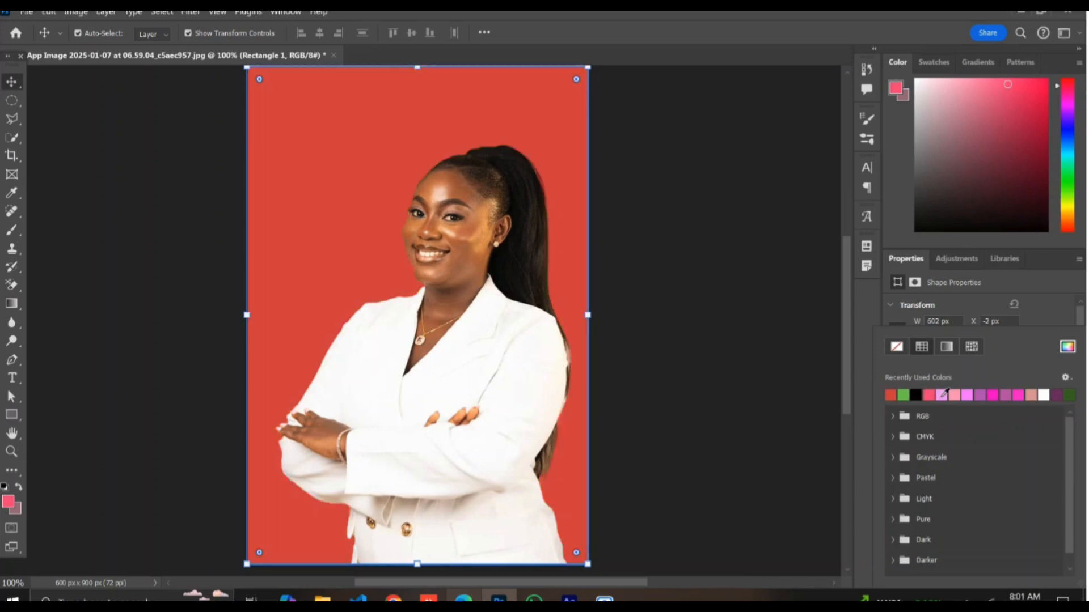
left_click(942, 394)
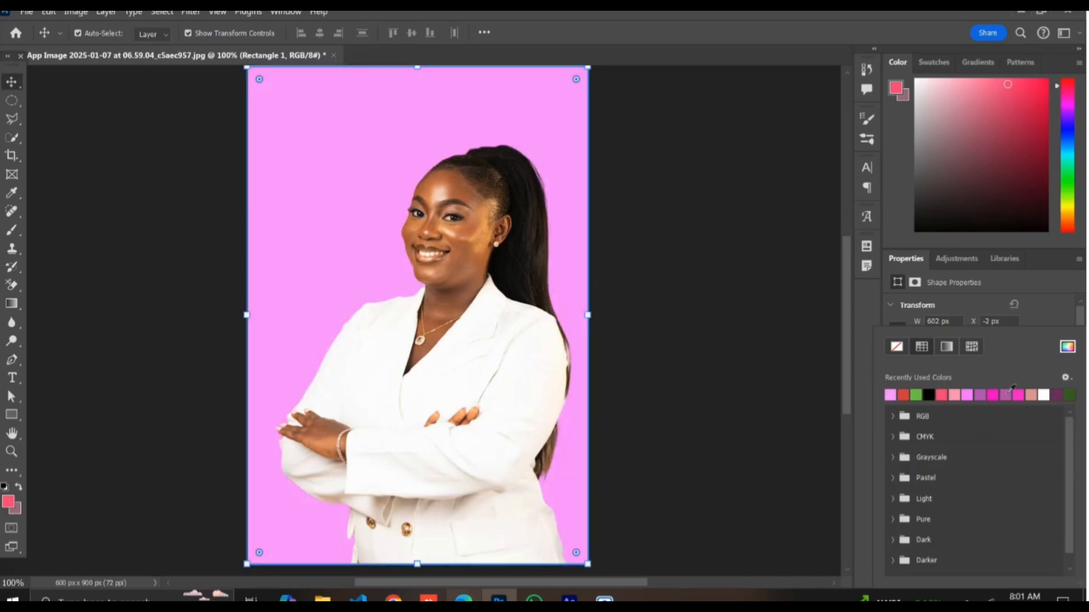
left_click(1055, 394)
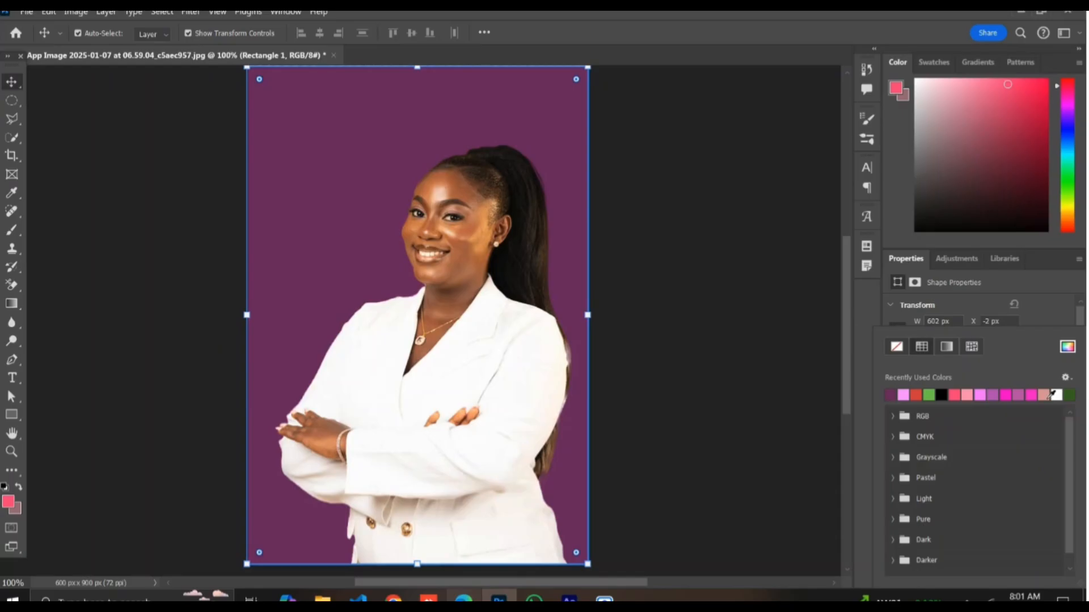
left_click(1047, 394)
scroll(1048, 398, "left", 2)
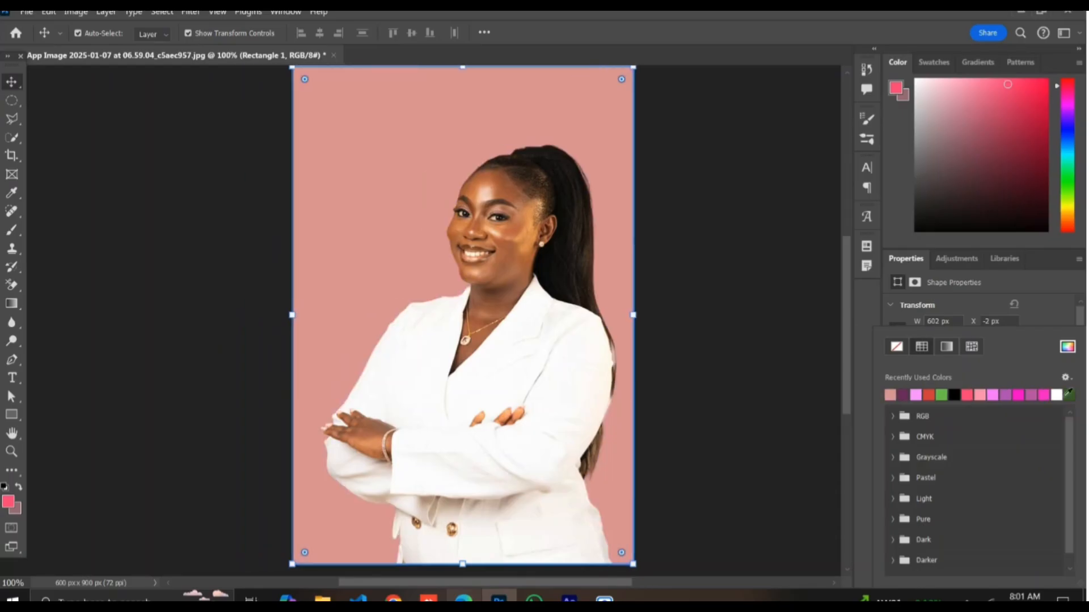
left_click(1071, 393)
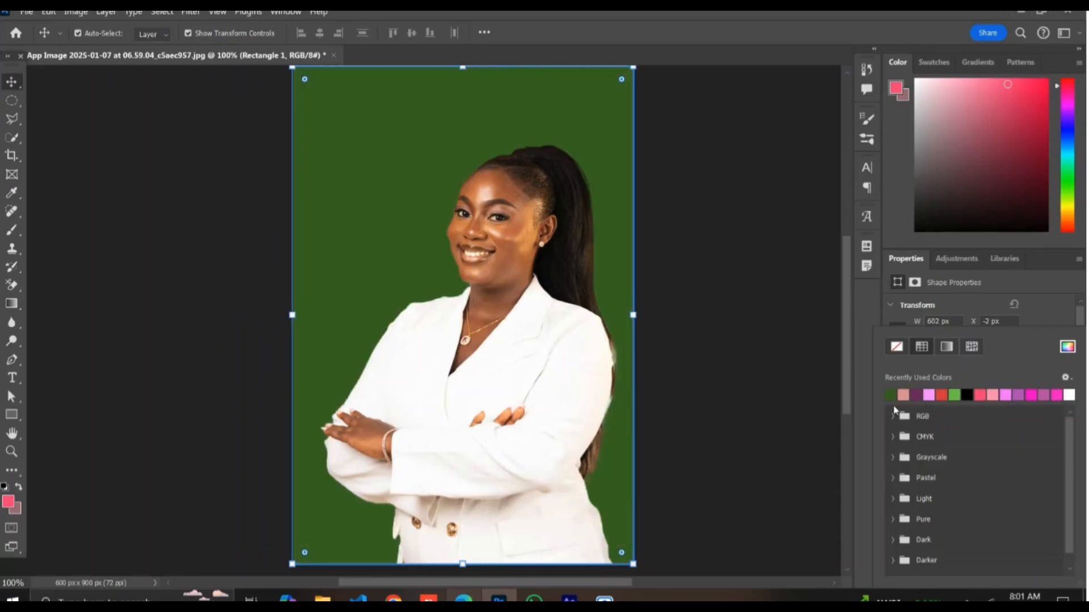
left_click(904, 393)
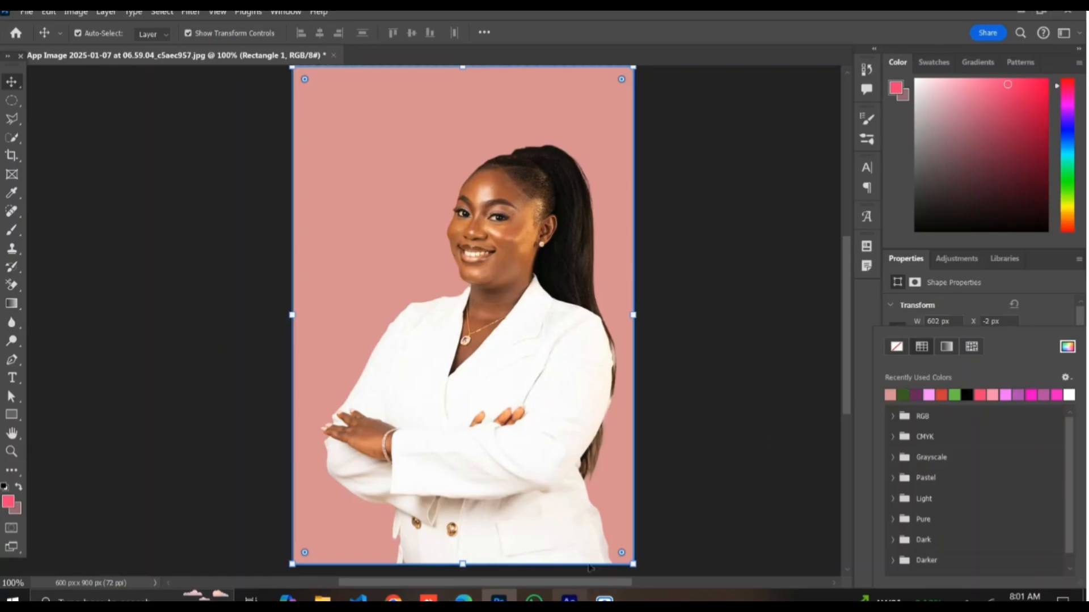